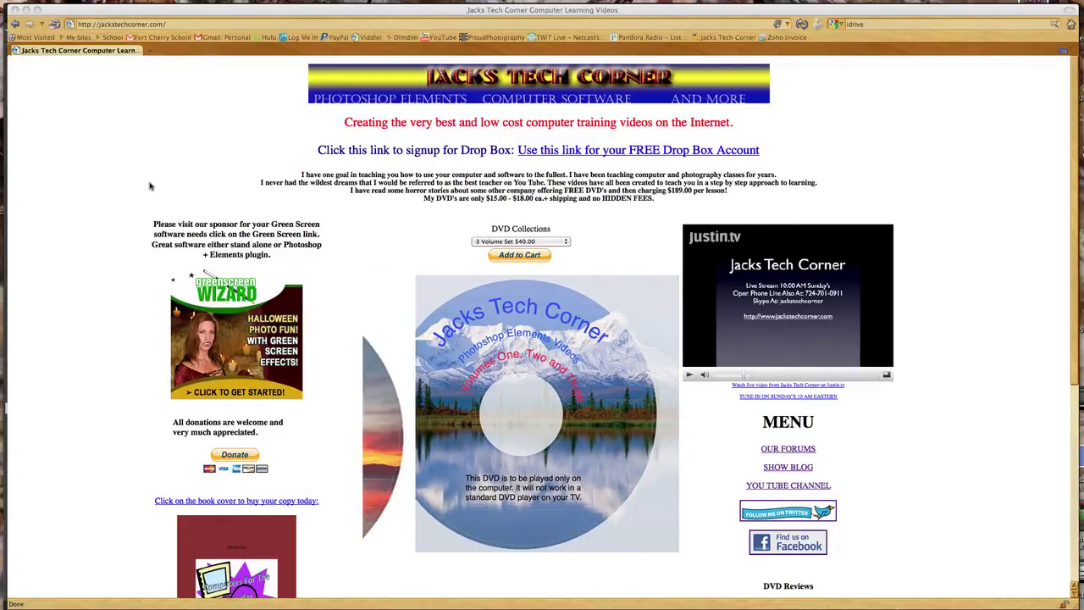
# Minimize the browser so sunset.jpg shows in Photoshop Elements Full Edit.
pyautogui.click(174, 25)
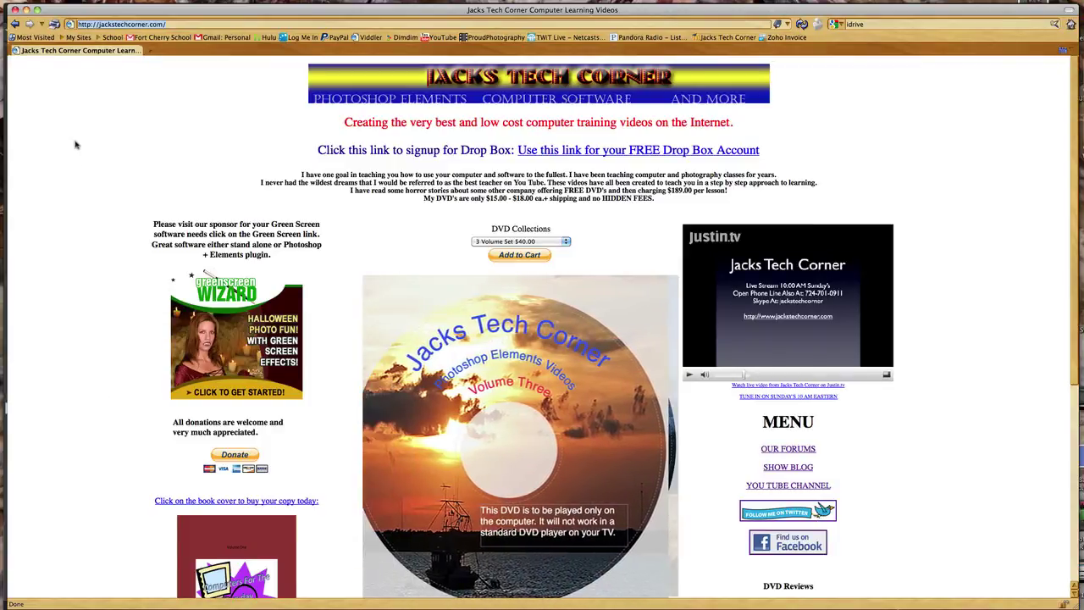
pyautogui.click(26, 11)
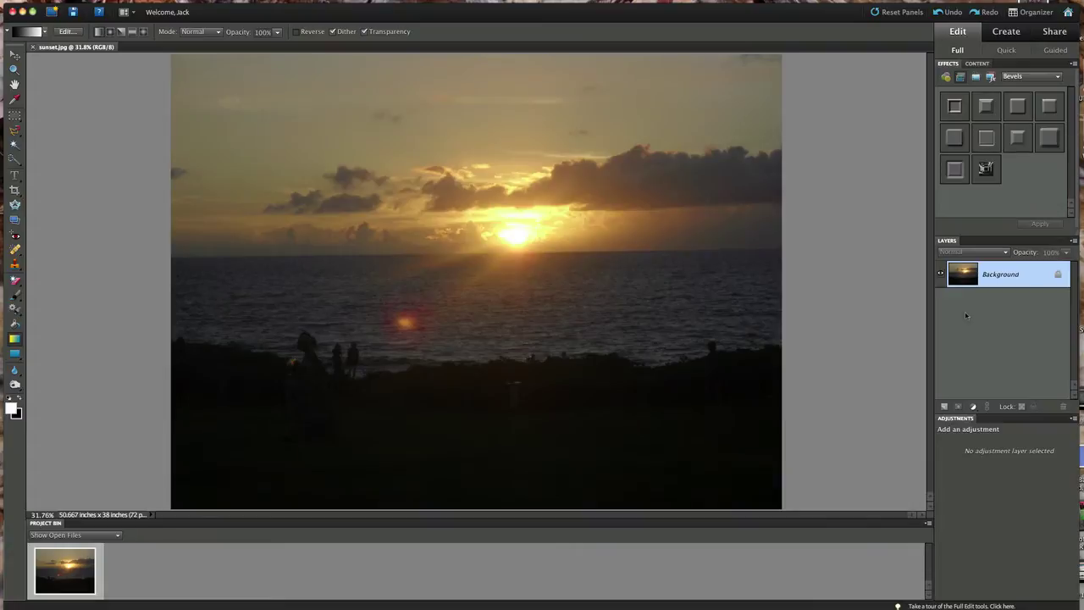
# Duplicate the Background as Layer 1 (Cmd+J) and add a Gradient Fill layer above it.
pyautogui.press('super+j')
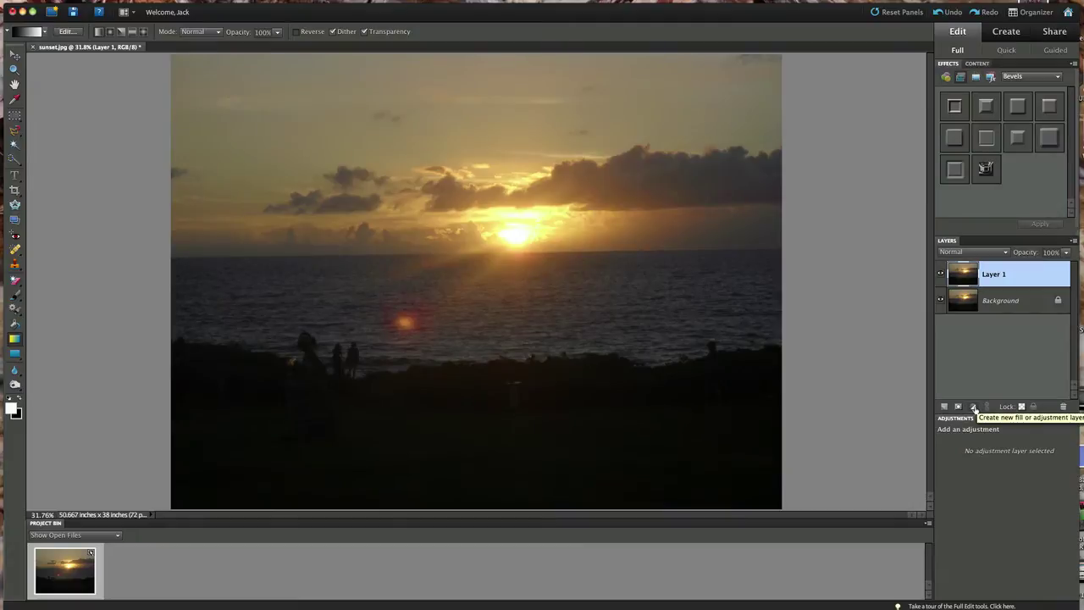
pyautogui.click(974, 407)
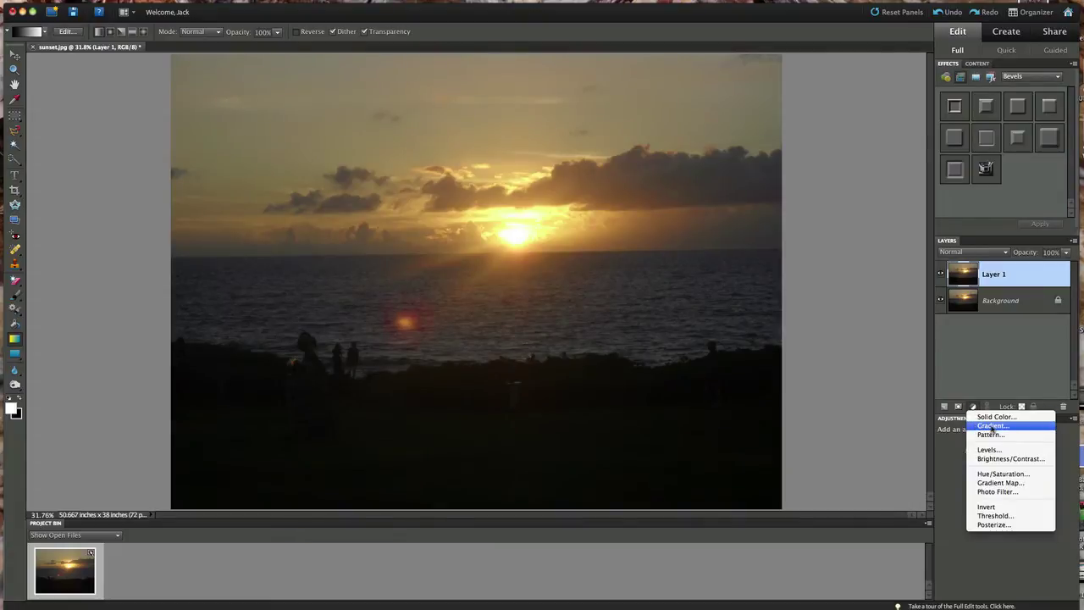
pyautogui.click(991, 427)
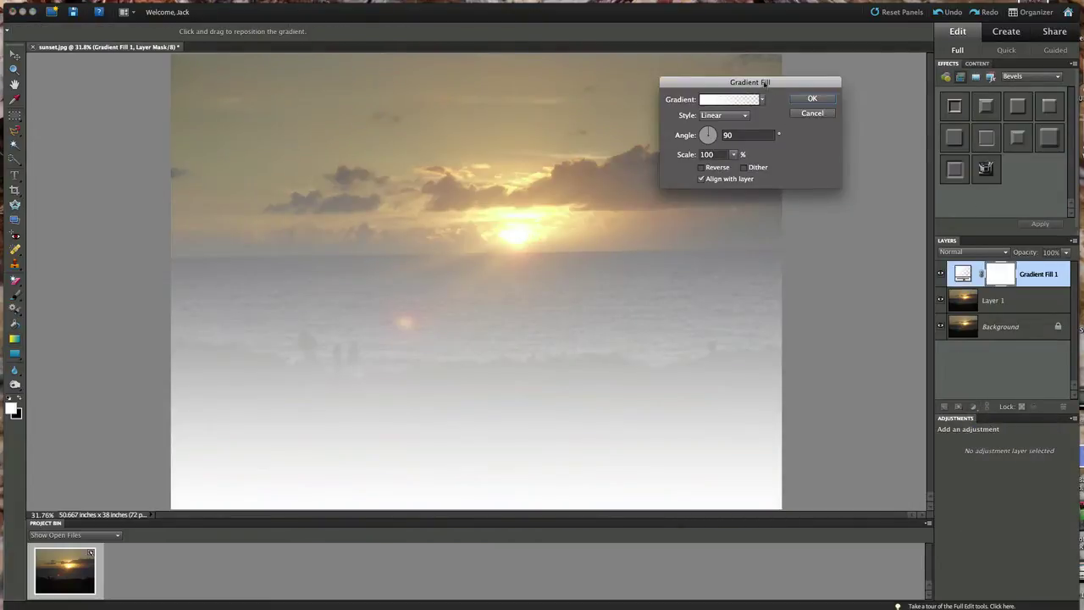
# Set the gradient fill to the Black, White preset with Angle style at -90°.
pyautogui.moveTo(758, 83); pyautogui.dragTo(719, 102)
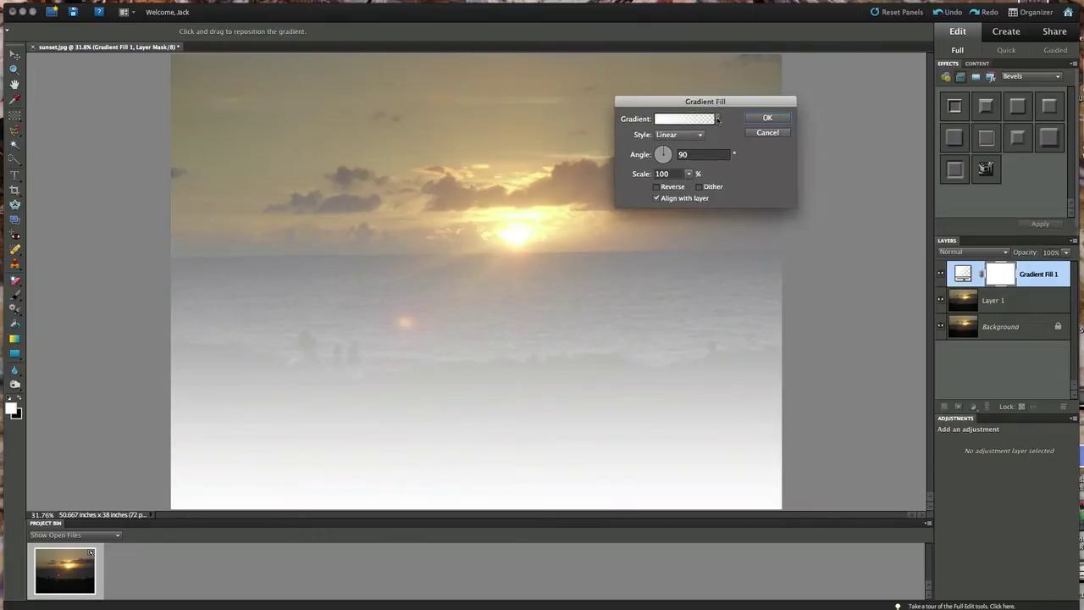
pyautogui.click(717, 120)
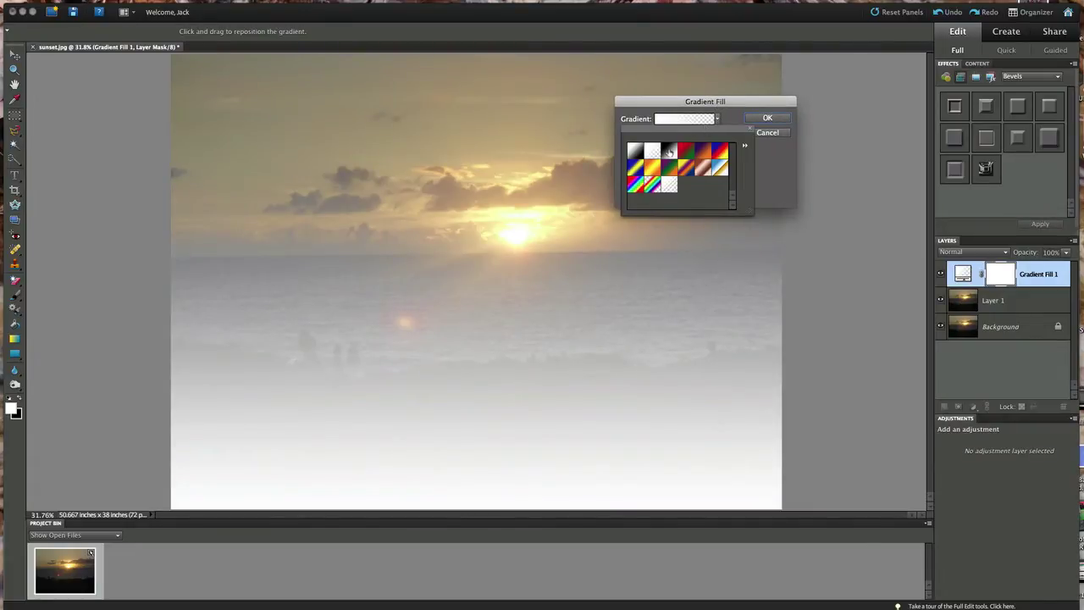
pyautogui.click(669, 150)
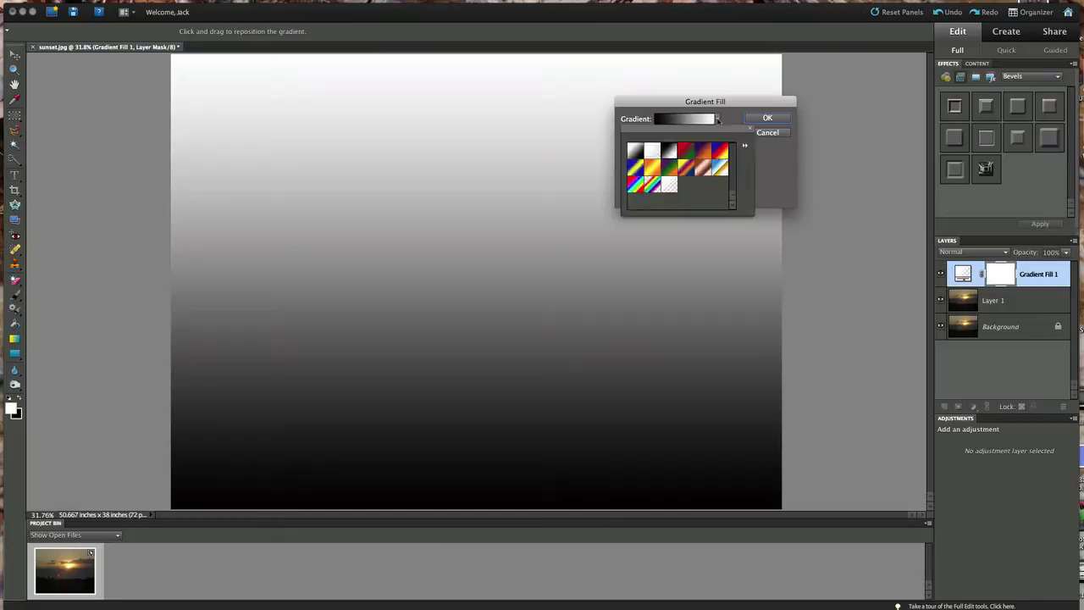
pyautogui.click(717, 121)
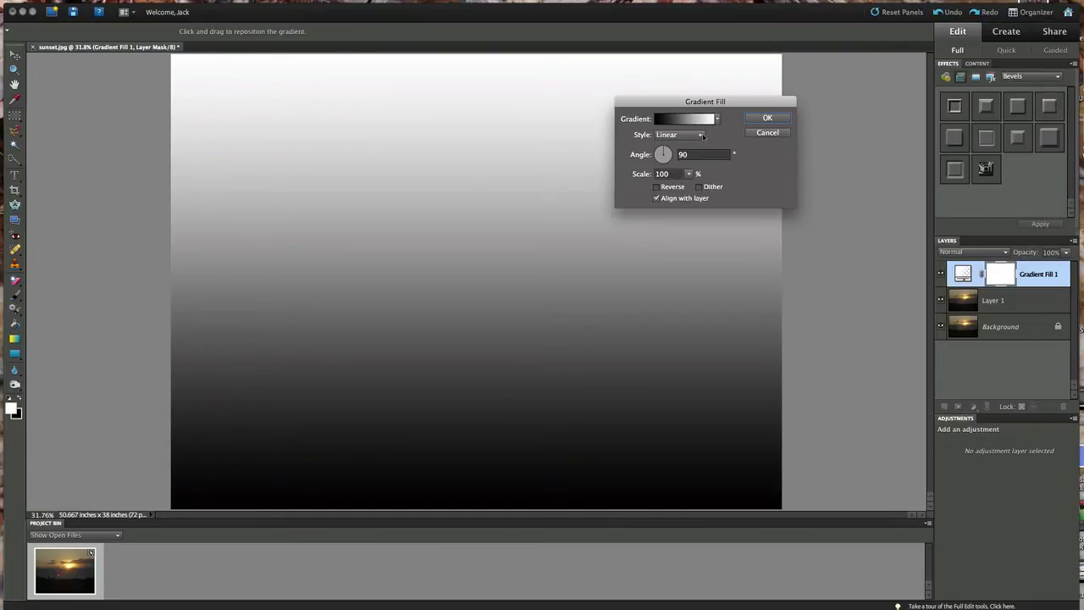
pyautogui.click(702, 136)
pyautogui.click(668, 153)
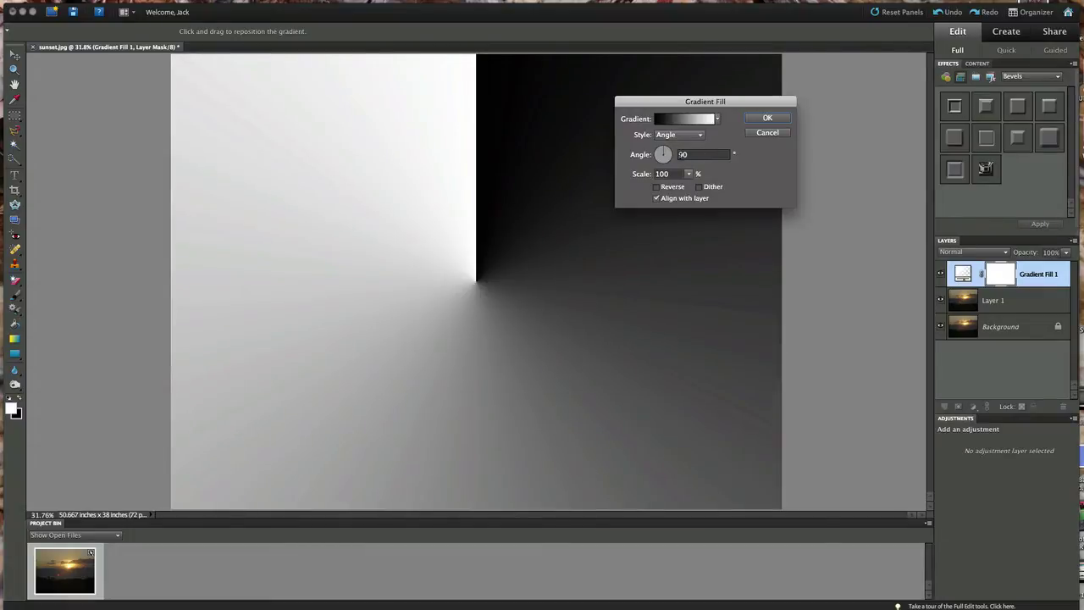
pyautogui.click(683, 154)
pyautogui.write('-')
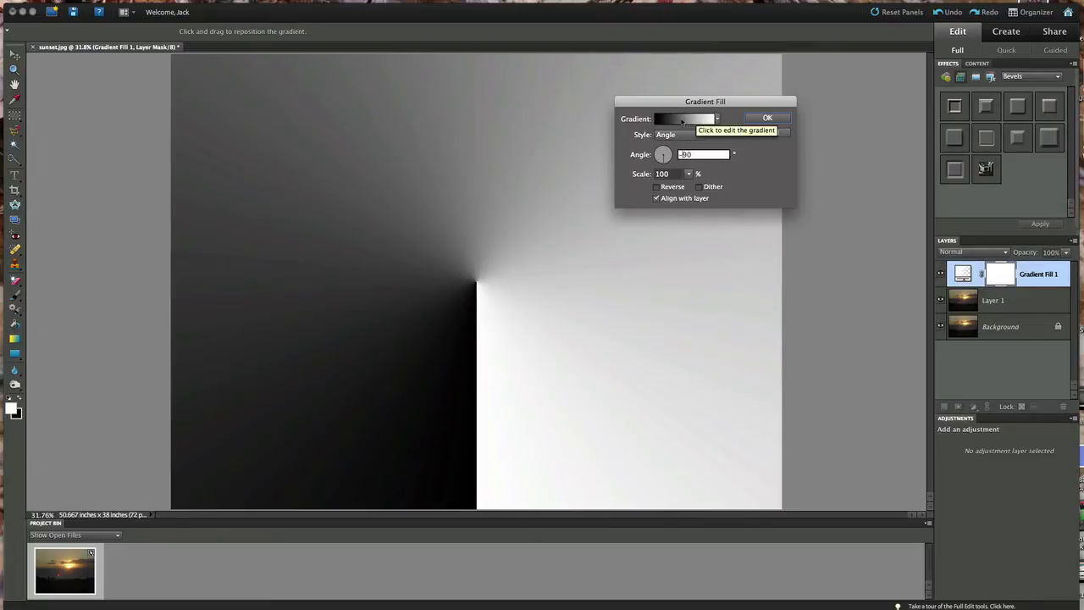
# Change the fill's gradient type to Noise in the Gradient Editor.
pyautogui.click(682, 121)
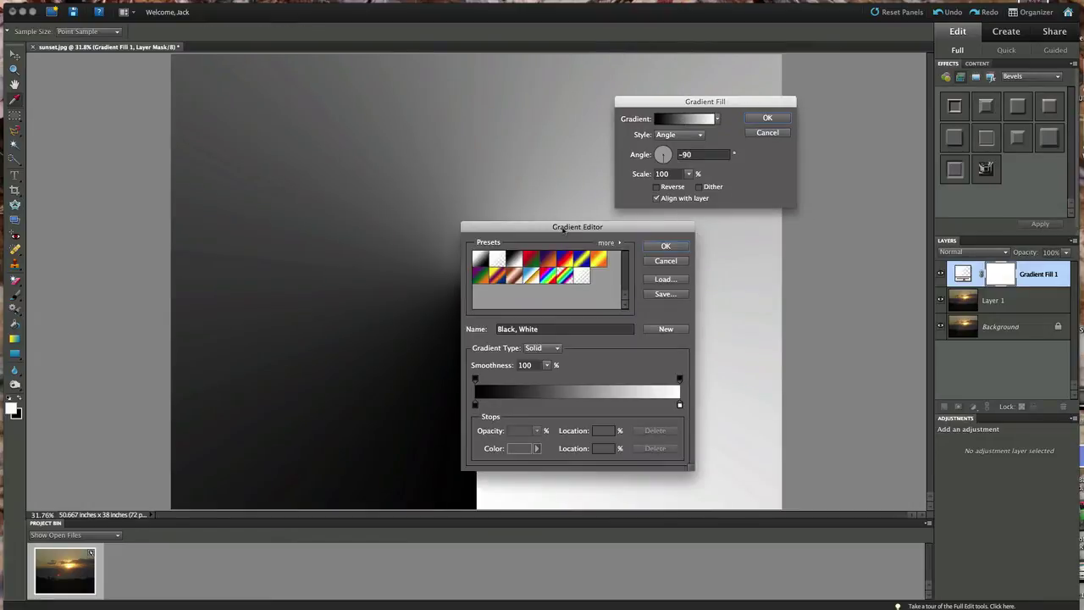
pyautogui.moveTo(563, 229); pyautogui.dragTo(450, 173)
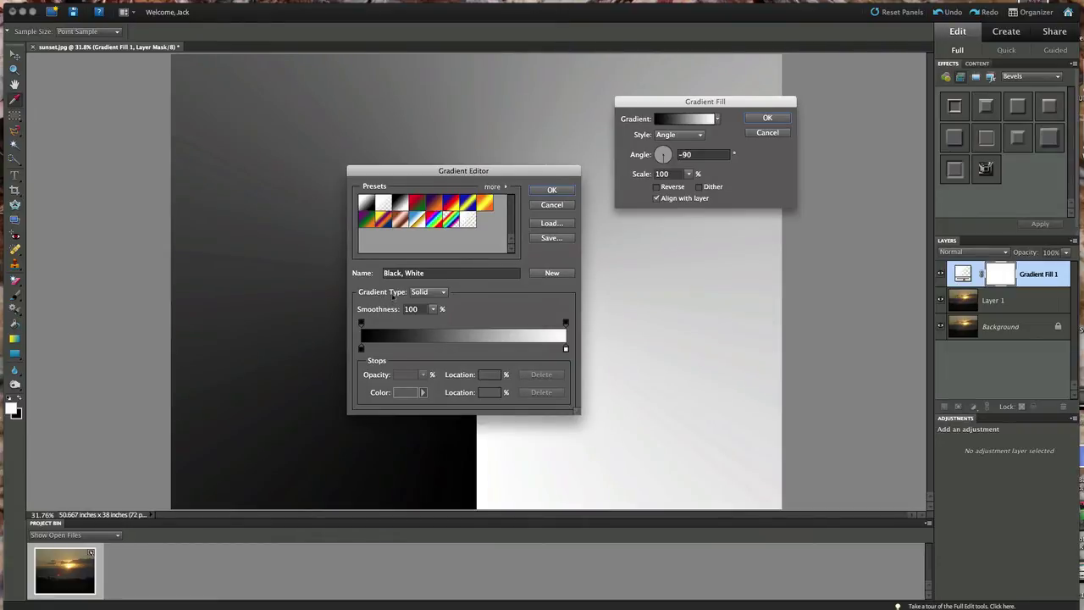
pyautogui.click(440, 292)
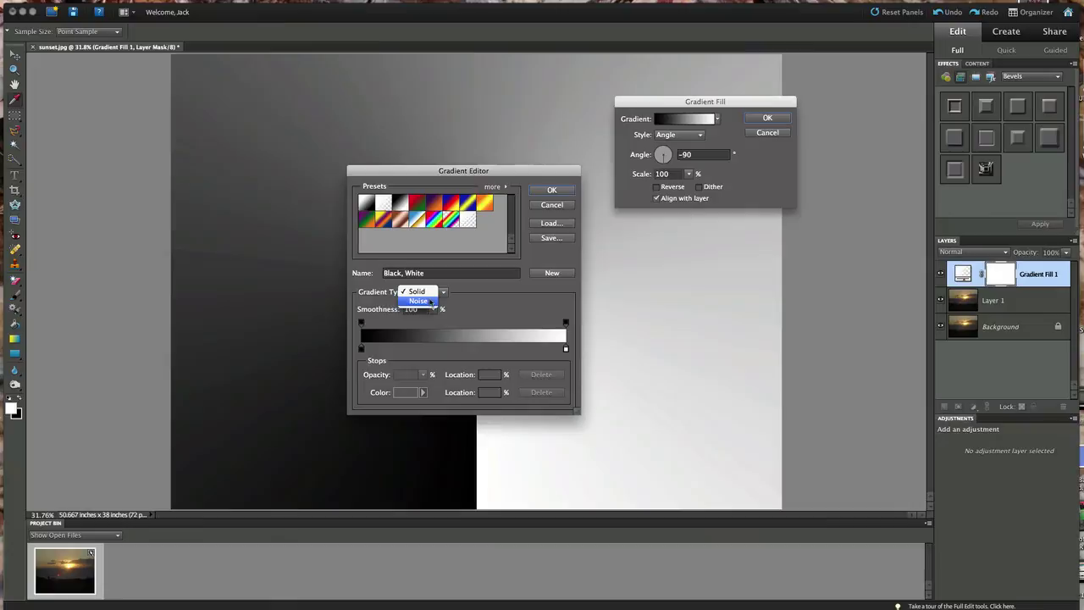
pyautogui.click(424, 290)
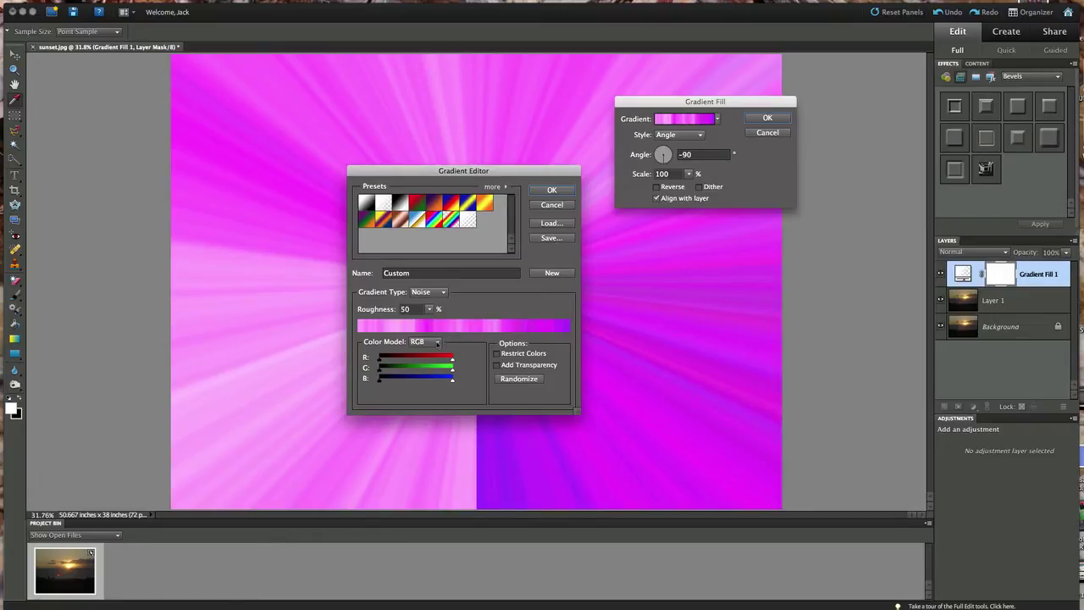
# Switch the noise gradient to the HSB colour model and narrow the hue range to yellow.
pyautogui.click(437, 342)
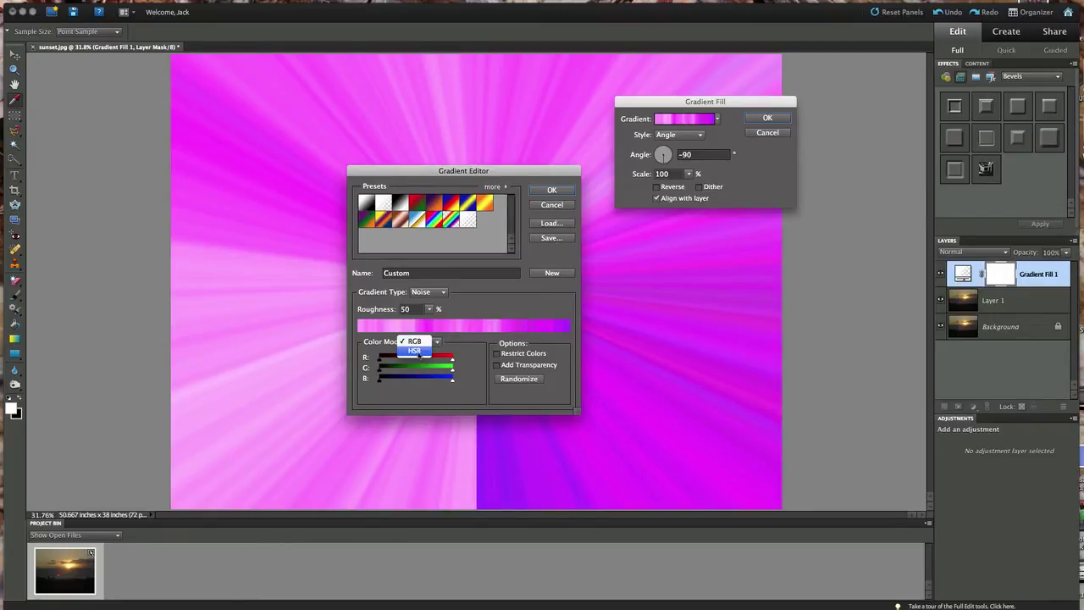
pyautogui.click(416, 350)
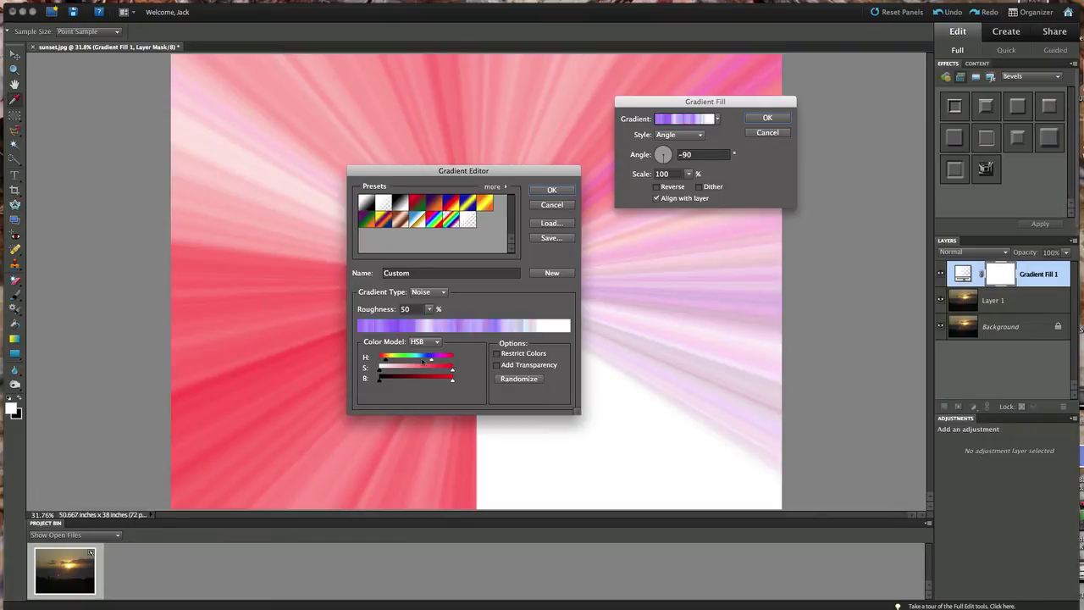
pyautogui.moveTo(423, 362); pyautogui.dragTo(391, 362)
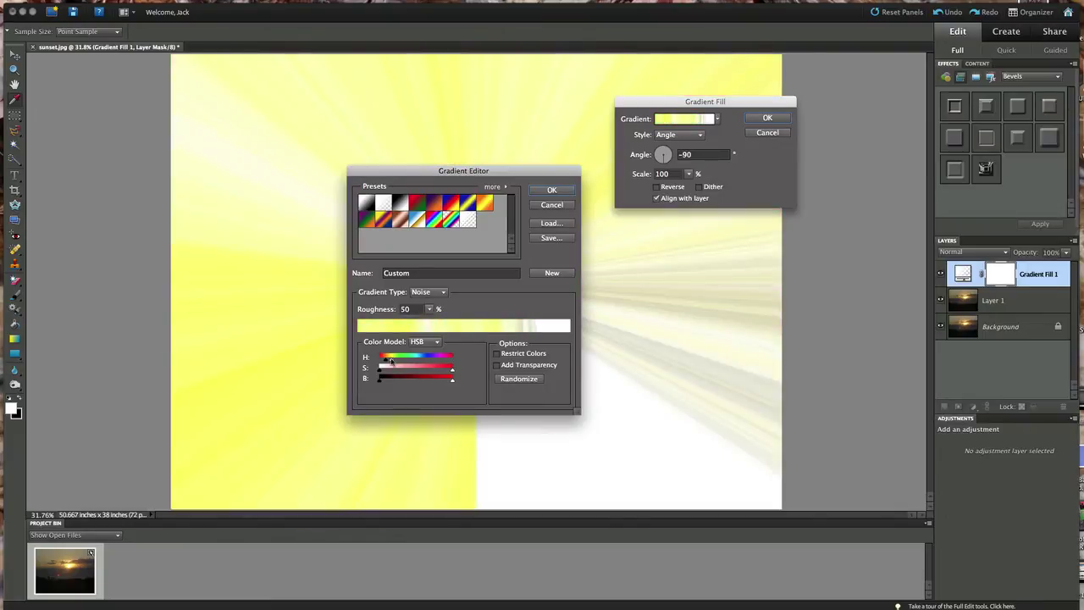
pyautogui.moveTo(385, 360); pyautogui.dragTo(390, 362)
pyautogui.moveTo(387, 360); pyautogui.dragTo(388, 362)
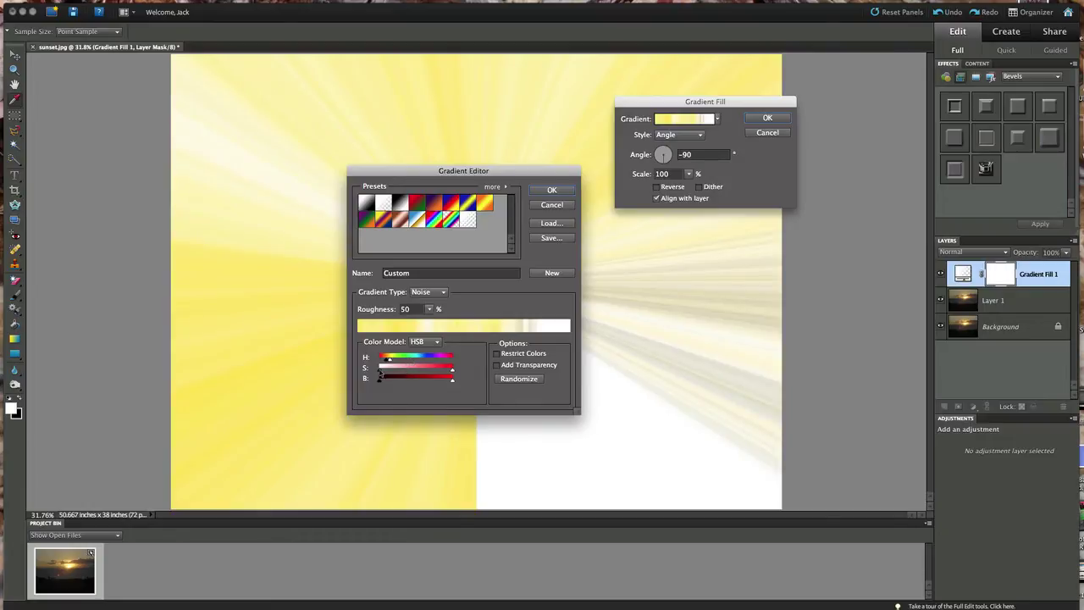
# Boost saturation and lower the top brightness to darken the yellow rays.
pyautogui.moveTo(383, 373); pyautogui.dragTo(430, 372)
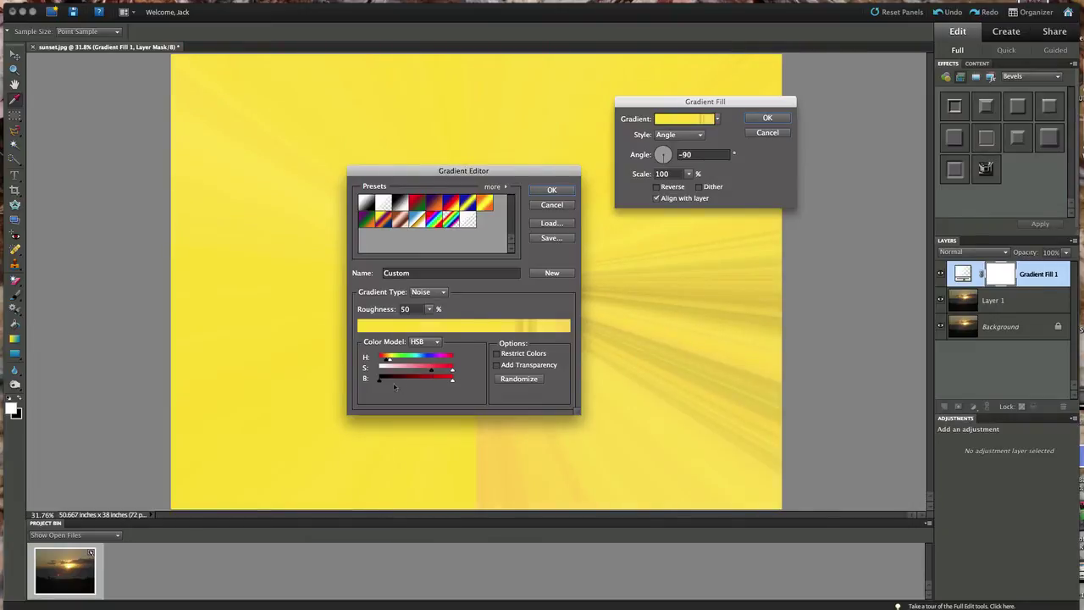
pyautogui.moveTo(380, 381); pyautogui.dragTo(432, 383)
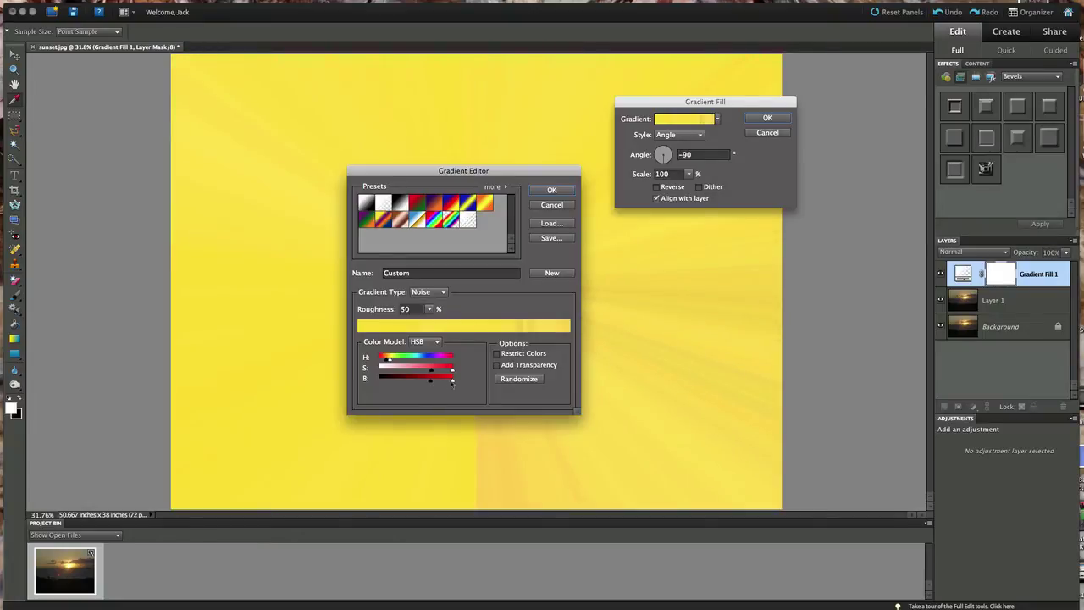
pyautogui.moveTo(452, 382); pyautogui.dragTo(453, 381)
# Randomize the noise gradient, then retune hue, saturation and brightness for pale yellow rays.
pyautogui.click(519, 379)
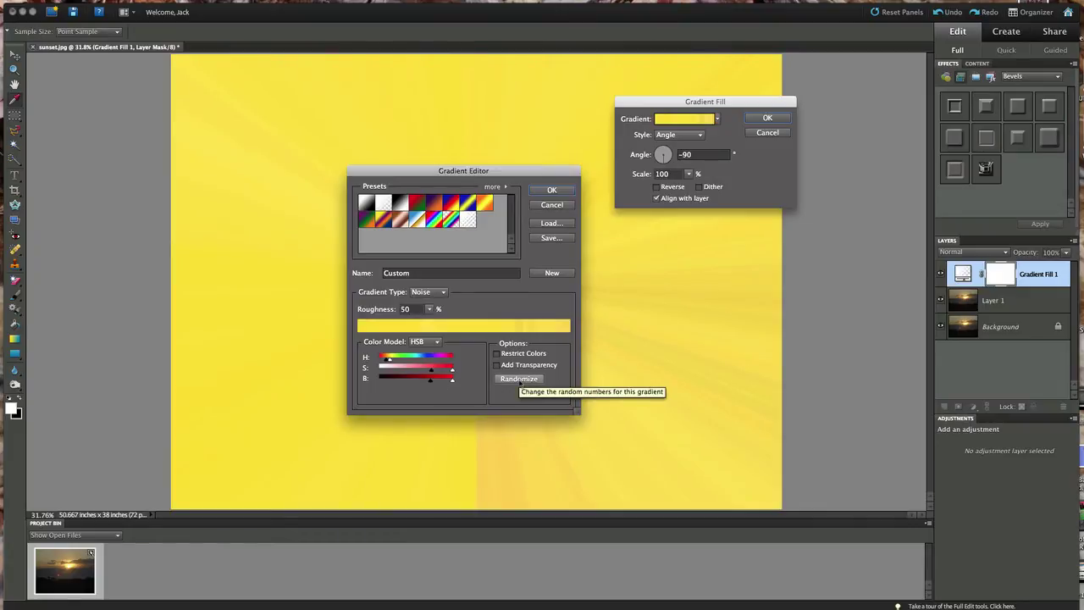
pyautogui.click(519, 379)
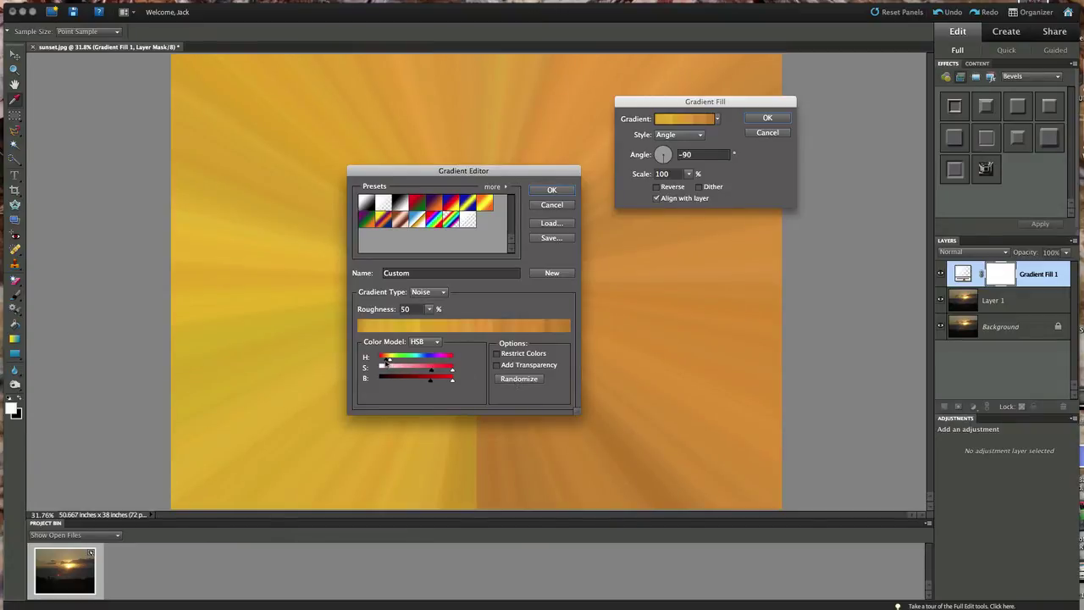
pyautogui.moveTo(390, 360); pyautogui.dragTo(388, 361)
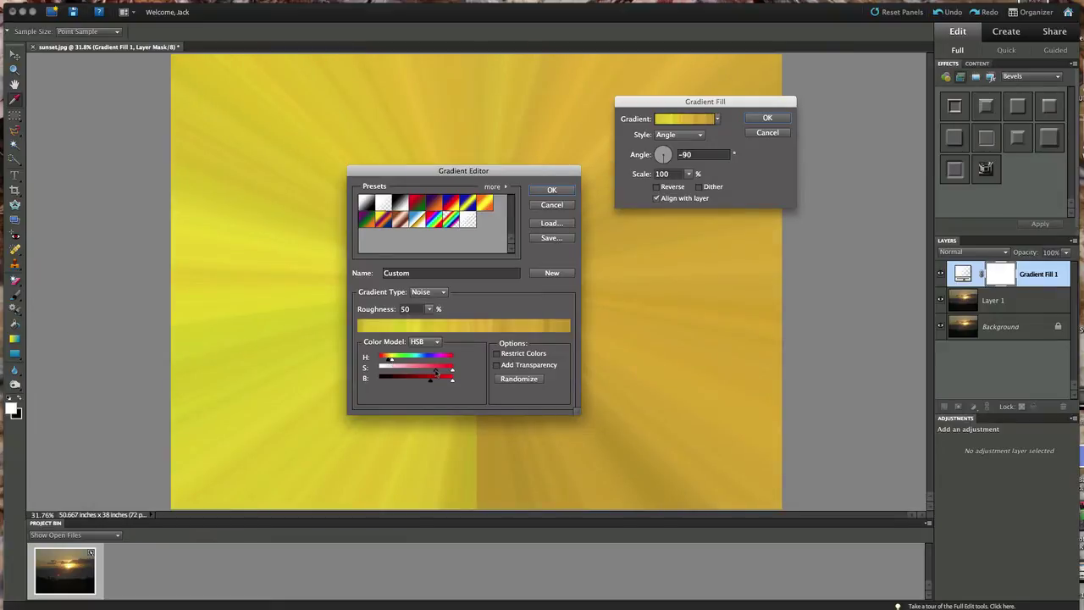
pyautogui.moveTo(436, 371)
pyautogui.mouseDown()
pyautogui.moveTo(406, 372)
pyautogui.moveTo(427, 374)
pyautogui.mouseUp()
pyautogui.moveTo(430, 381); pyautogui.dragTo(435, 382)
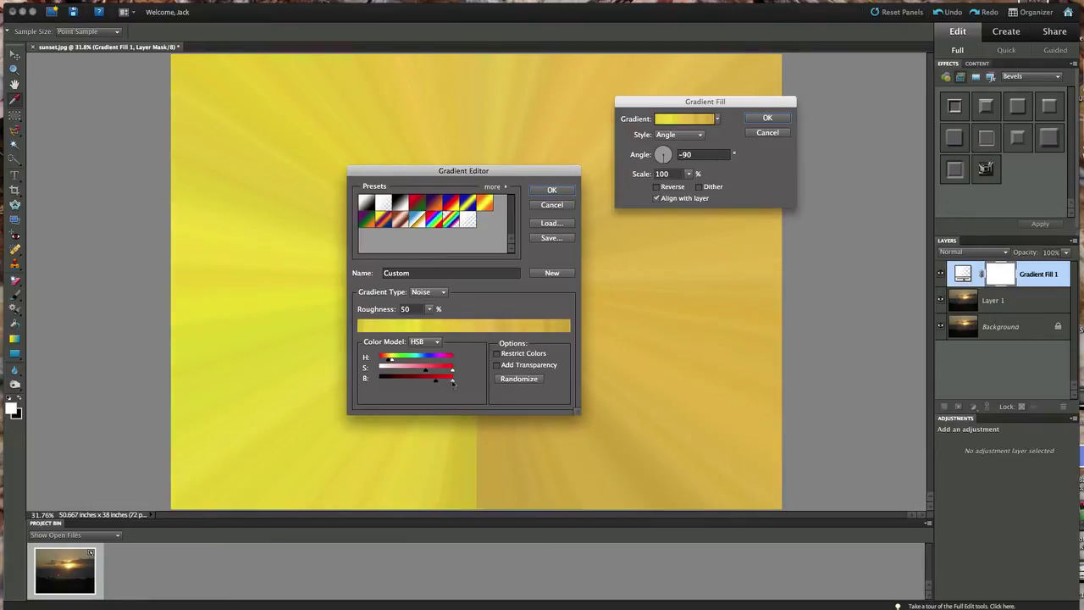
pyautogui.moveTo(453, 383); pyautogui.dragTo(456, 385)
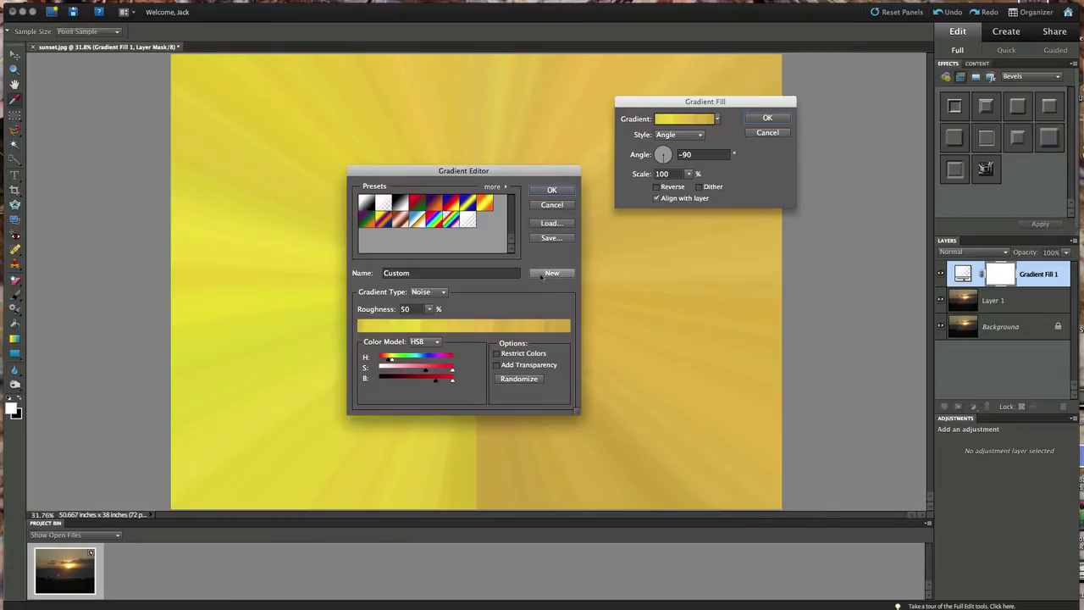
# Accept the edited noise gradient and apply the angle Gradient Fill layer.
pyautogui.doubleClick(421, 274)
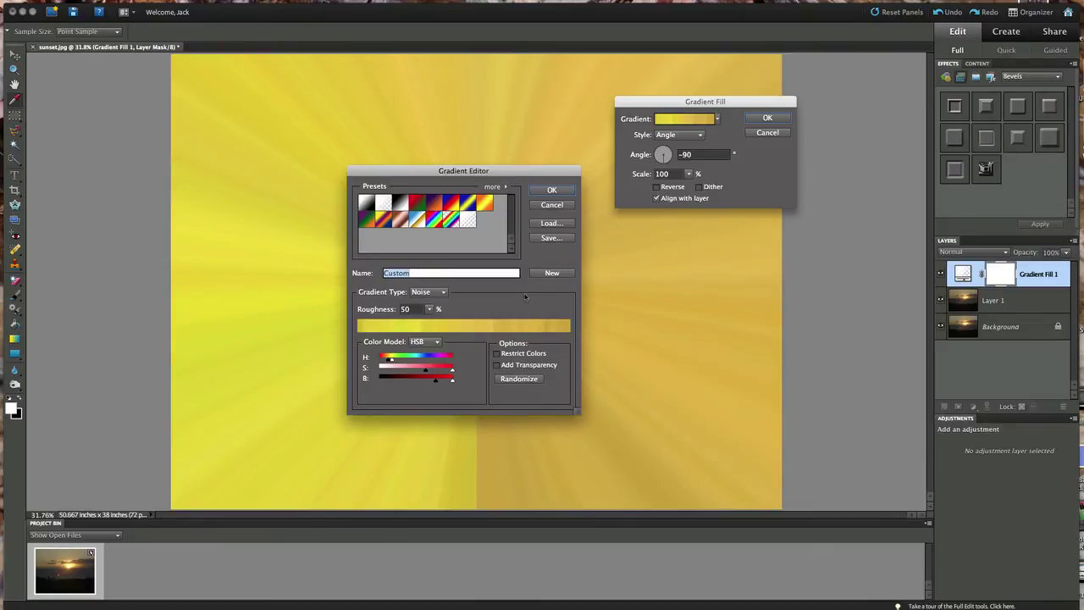
pyautogui.click(549, 190)
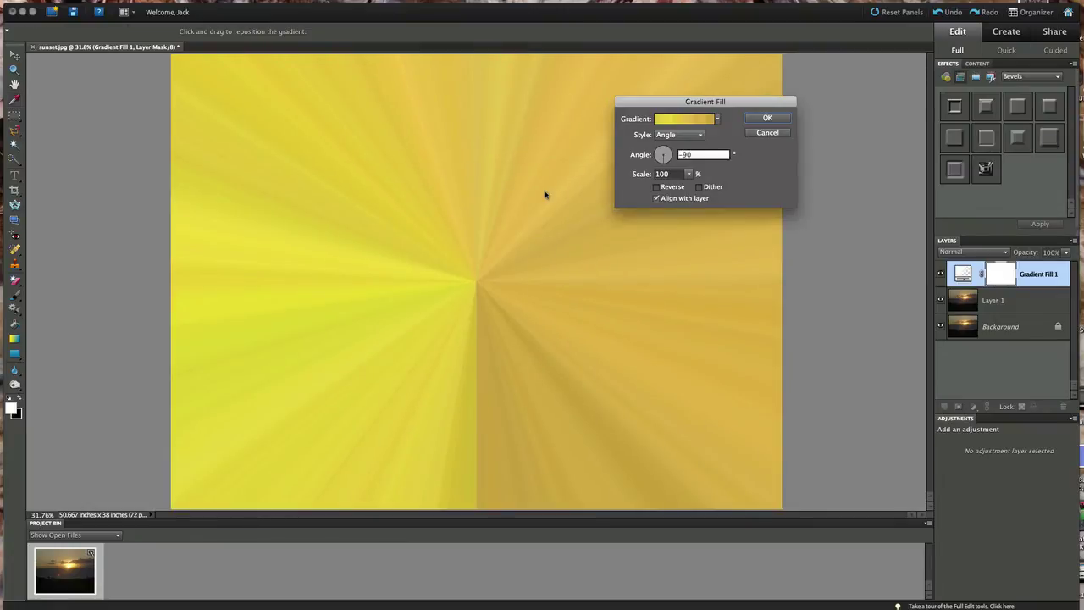
pyautogui.click(760, 121)
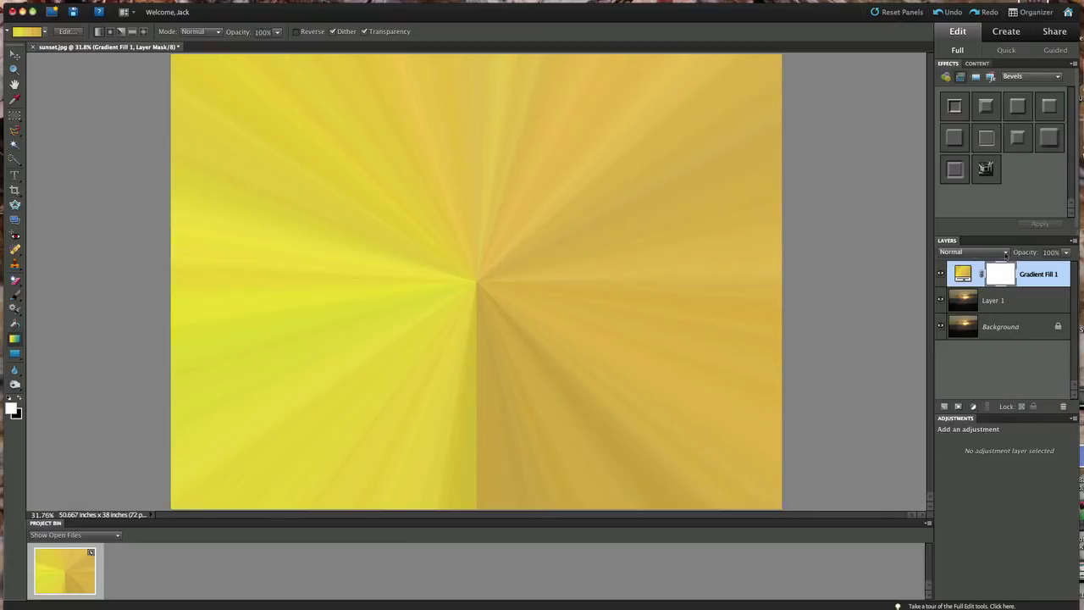
# Set Gradient Fill 1's blend mode to Overlay.
pyautogui.click(1005, 253)
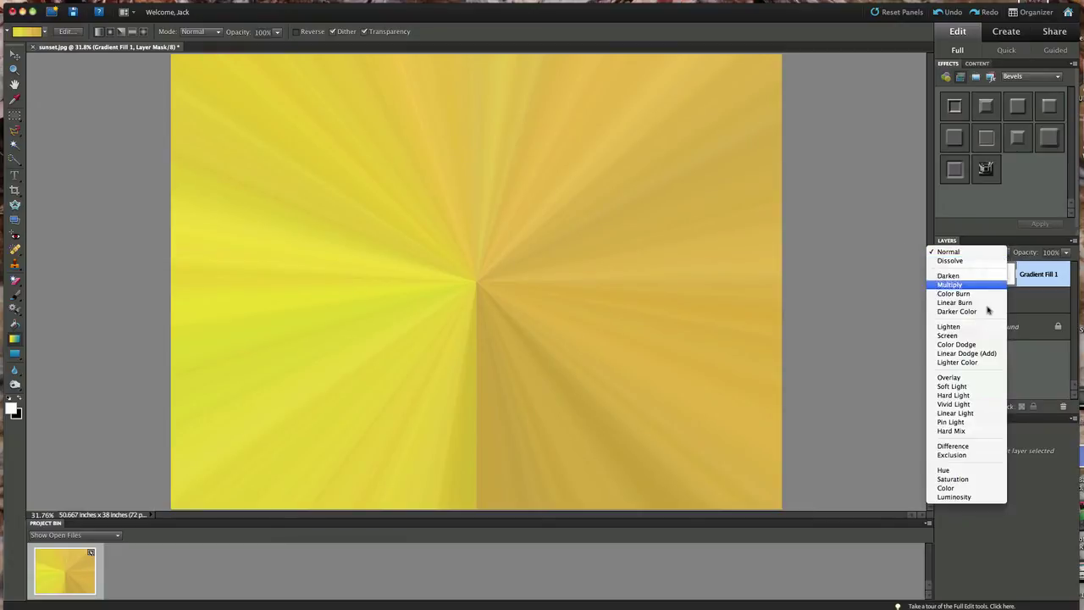
pyautogui.click(949, 378)
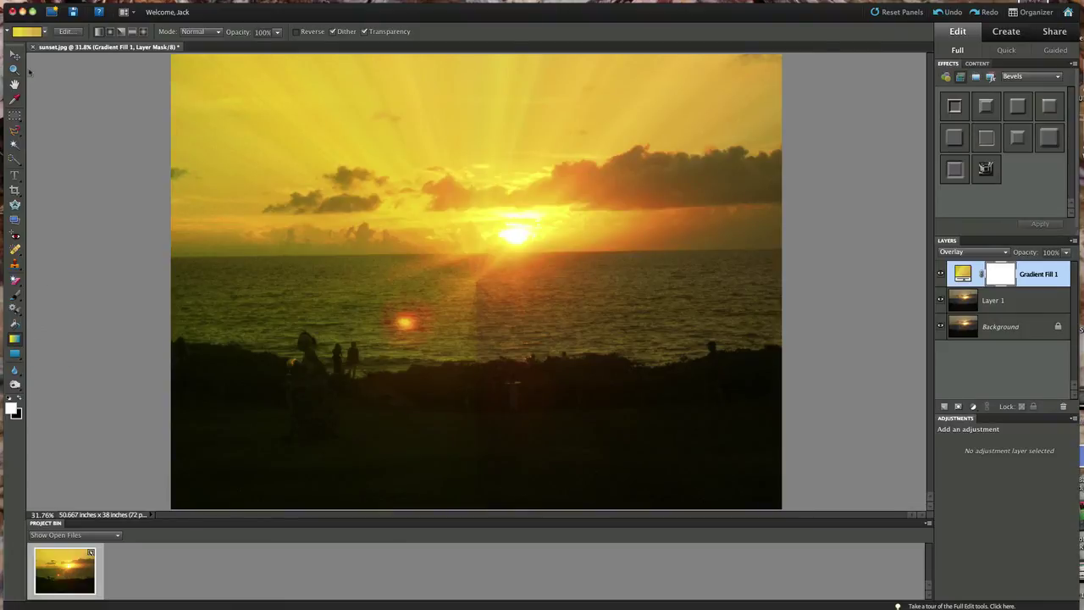
# Pick the Foreground to Background preset for the Gradient tool.
pyautogui.click(44, 32)
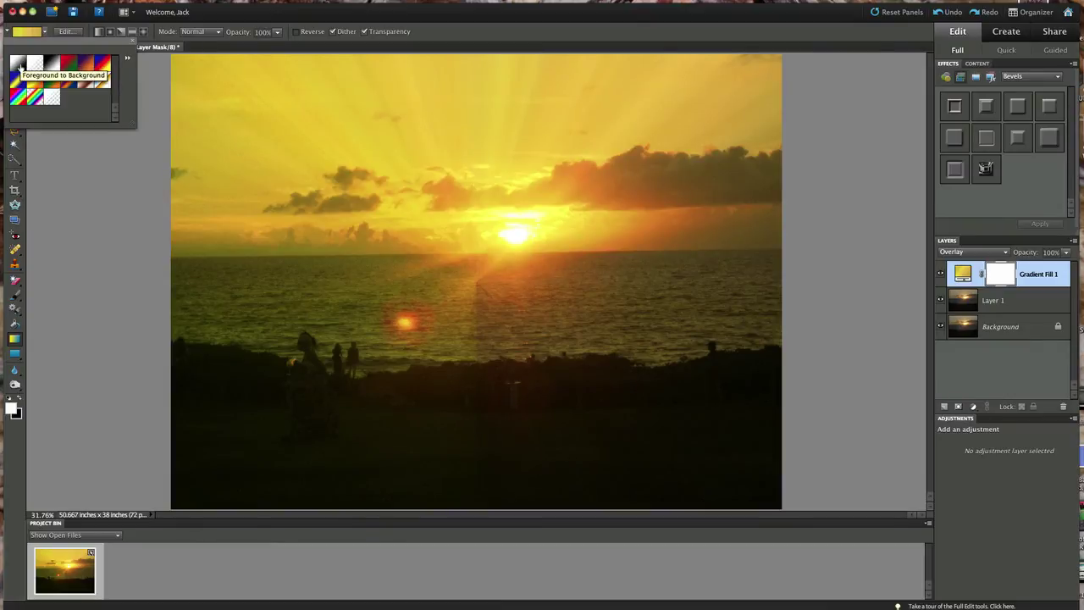
pyautogui.click(19, 67)
pyautogui.click(44, 32)
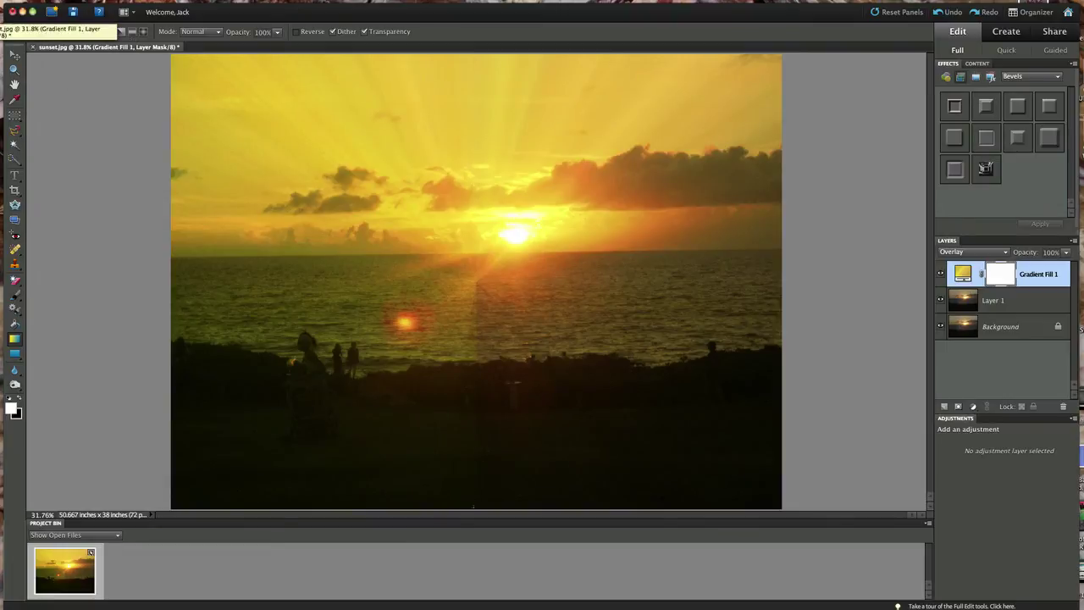
# Drag a top-to-horizon gradient on the layer mask, redoing it until rays fade below the horizon.
pyautogui.moveTo(472, 507); pyautogui.dragTo(462, 254)
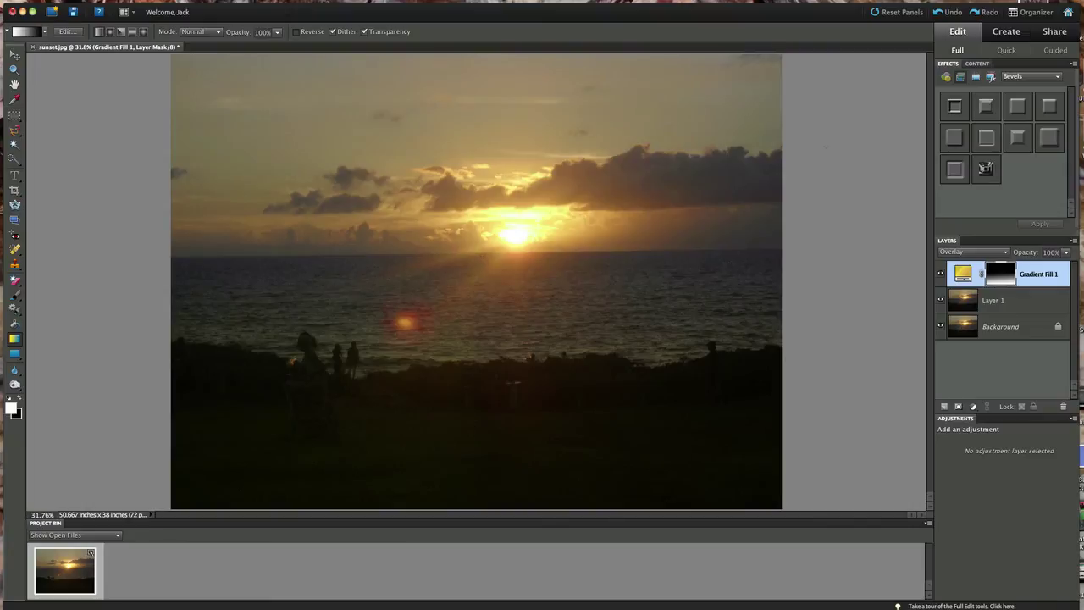
pyautogui.click(947, 12)
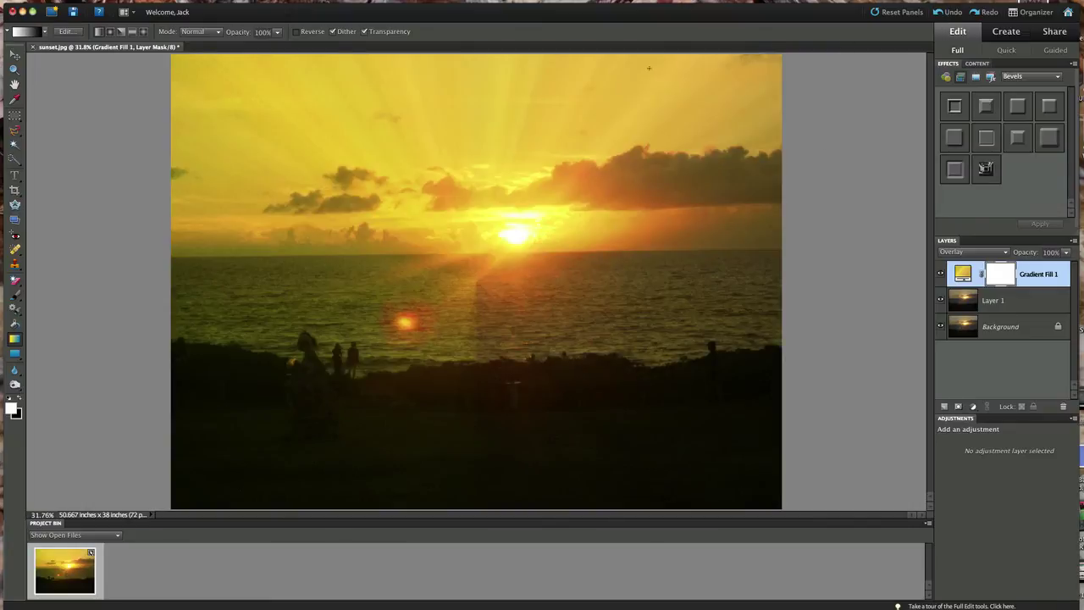
pyautogui.moveTo(476, 56); pyautogui.dragTo(478, 265)
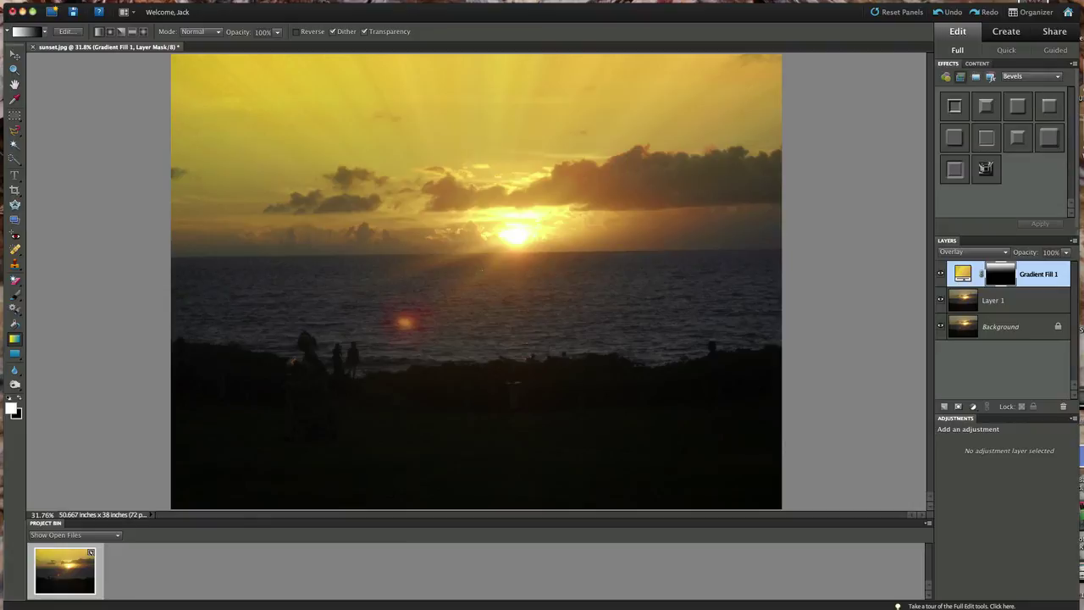
pyautogui.click(949, 12)
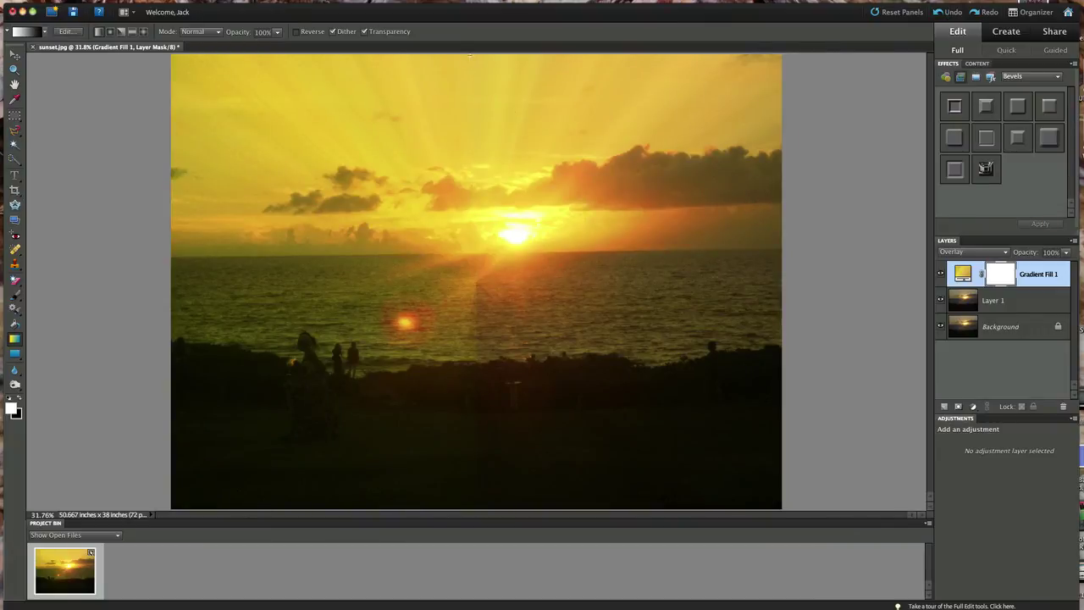
pyautogui.moveTo(470, 54); pyautogui.dragTo(475, 310)
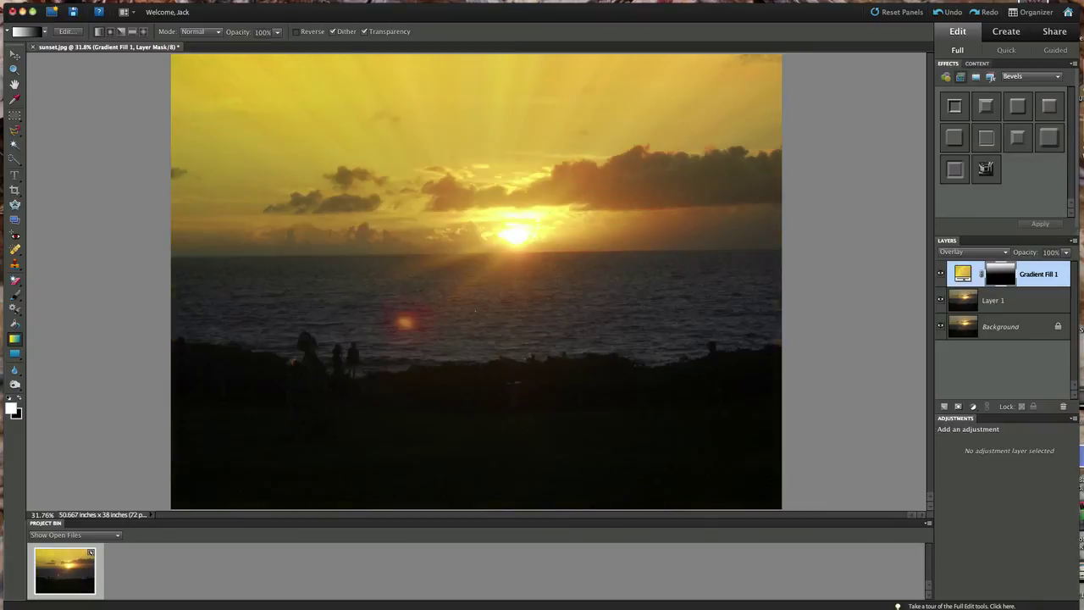